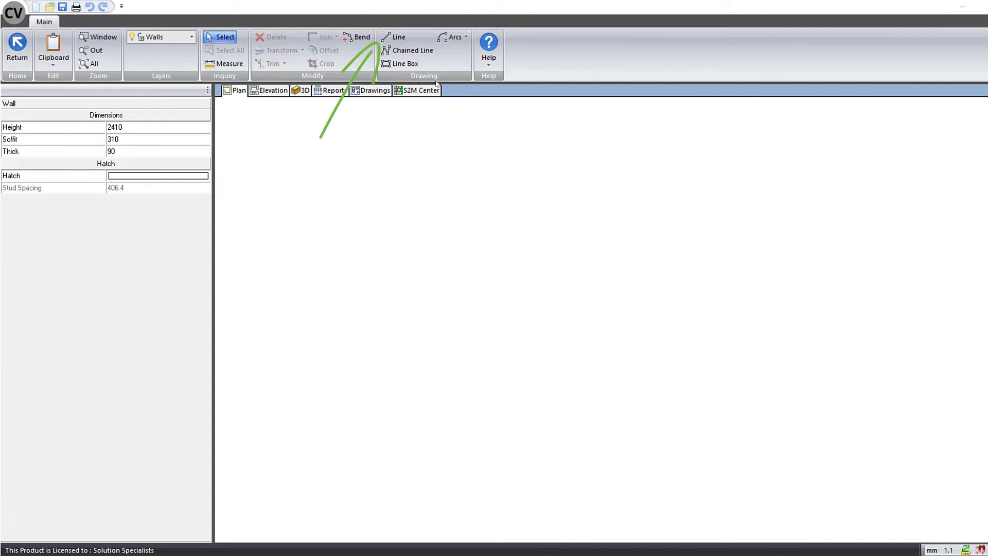
Draw two separate horizontal walls with the Line tool, the upper about 3017 mm long and the lower about 2430 mm long.
{"action": "left_click", "coordinate": [394, 36]}
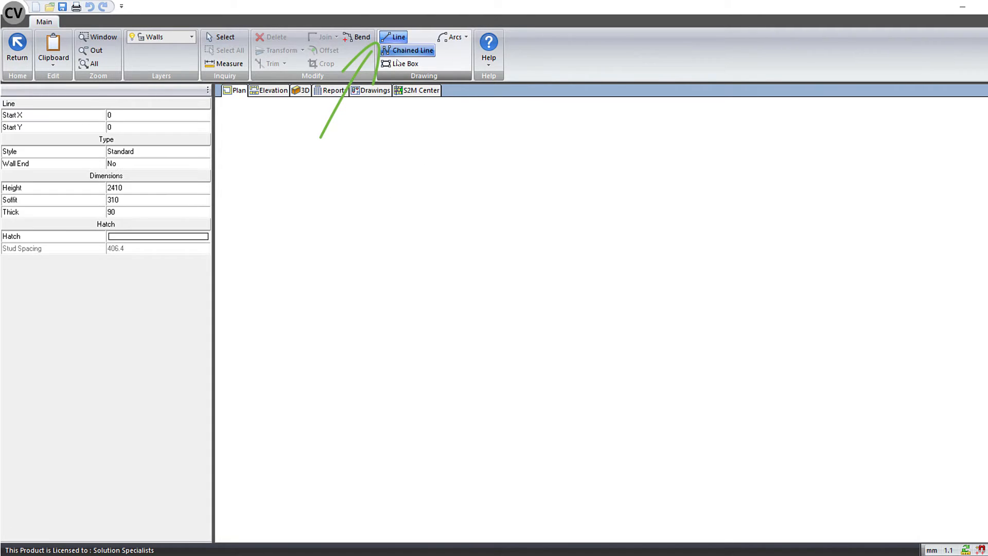
{"action": "left_click", "coordinate": [382, 180]}
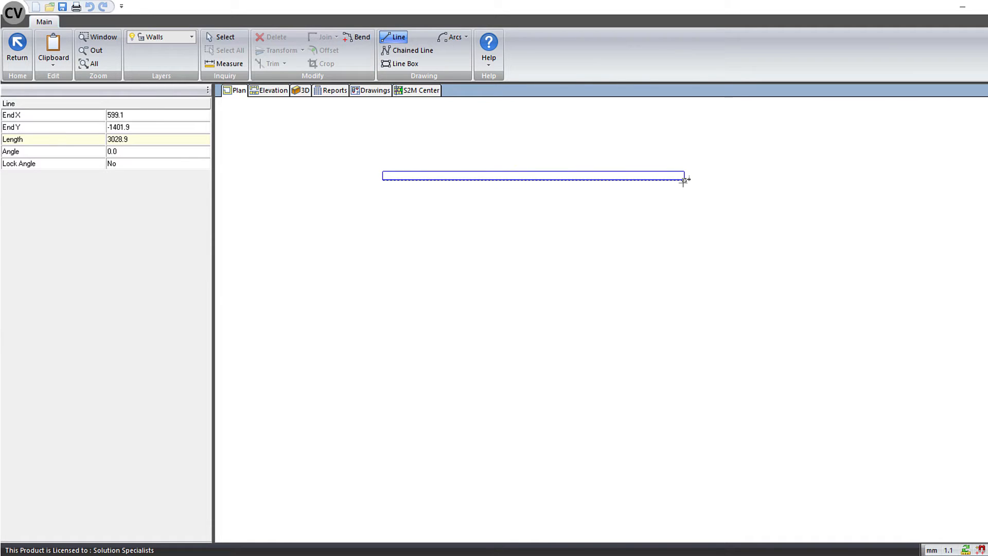
{"action": "left_click", "coordinate": [684, 181]}
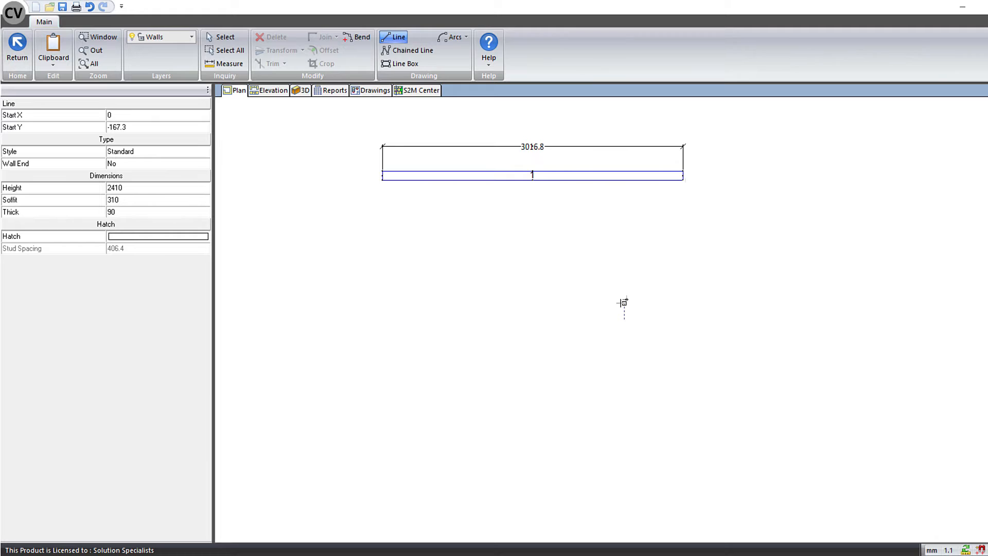
{"action": "left_click", "coordinate": [624, 303]}
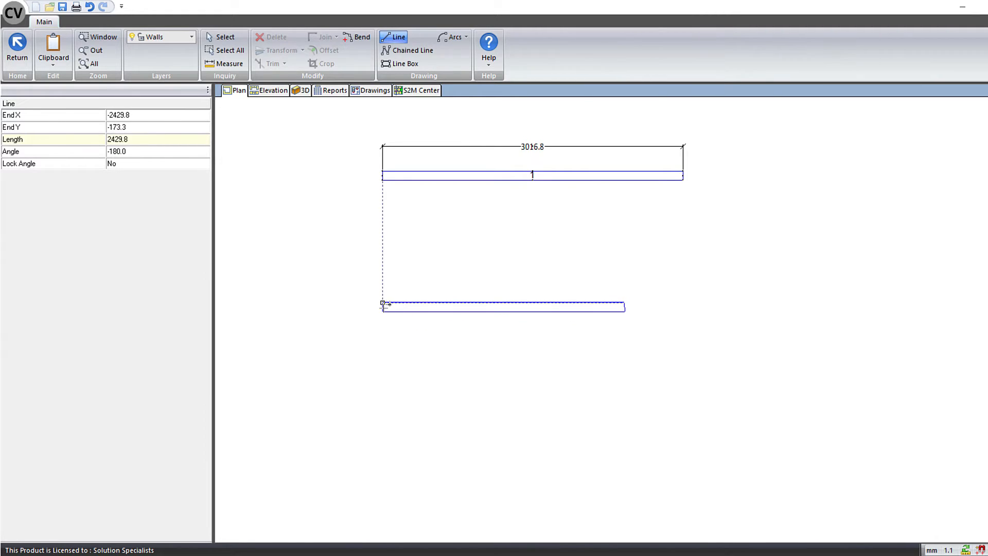
{"action": "left_click", "coordinate": [383, 305]}
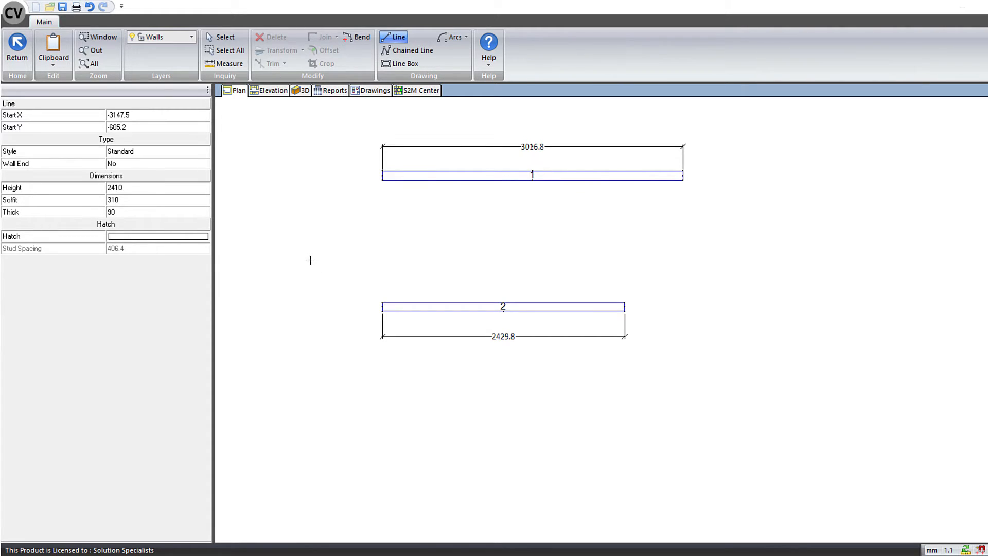
Draw three connected walls with the Chained Line tool: about 3315 mm across, 1569 mm down and 4124 mm back.
{"action": "left_click", "coordinate": [417, 50]}
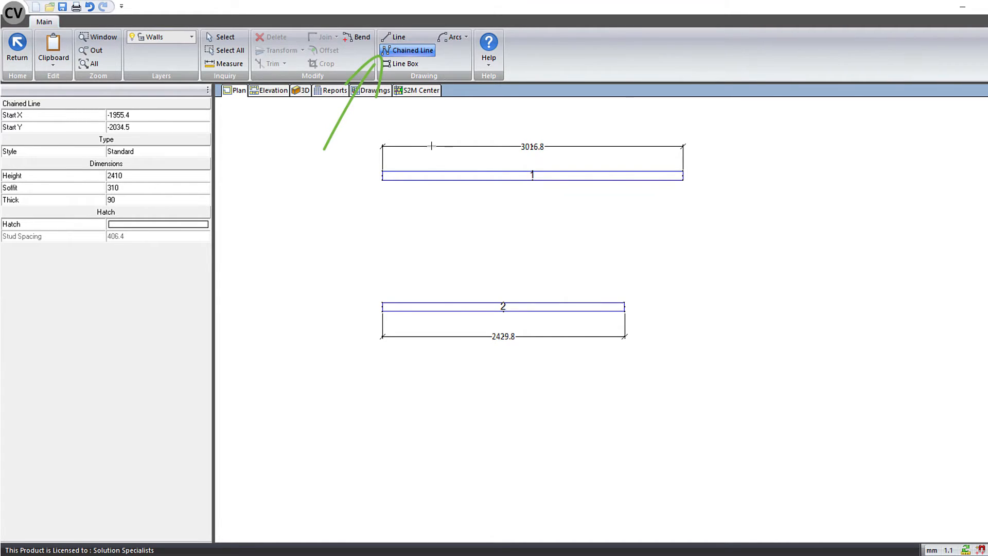
{"action": "left_click", "coordinate": [404, 227]}
{"action": "left_click", "coordinate": [734, 224]}
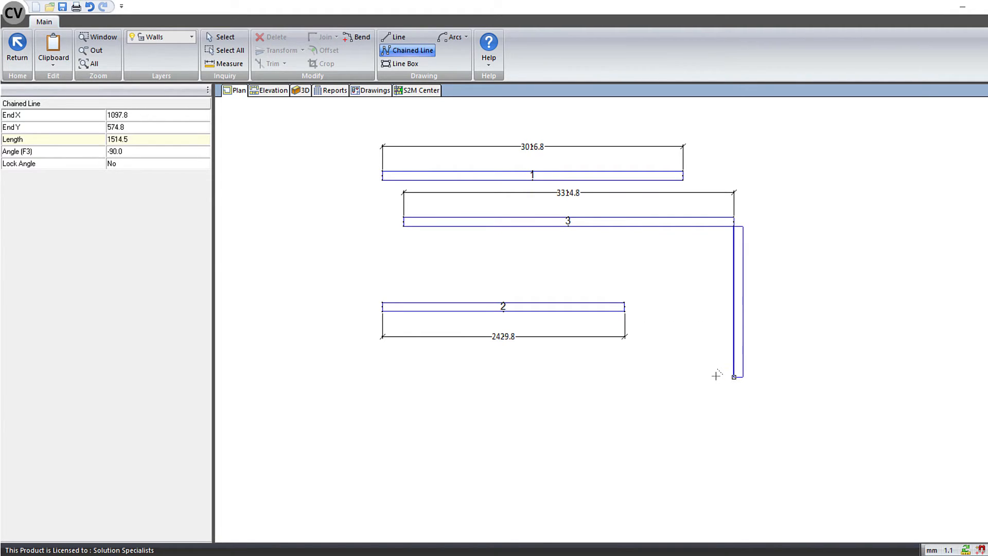
{"action": "left_click", "coordinate": [715, 382]}
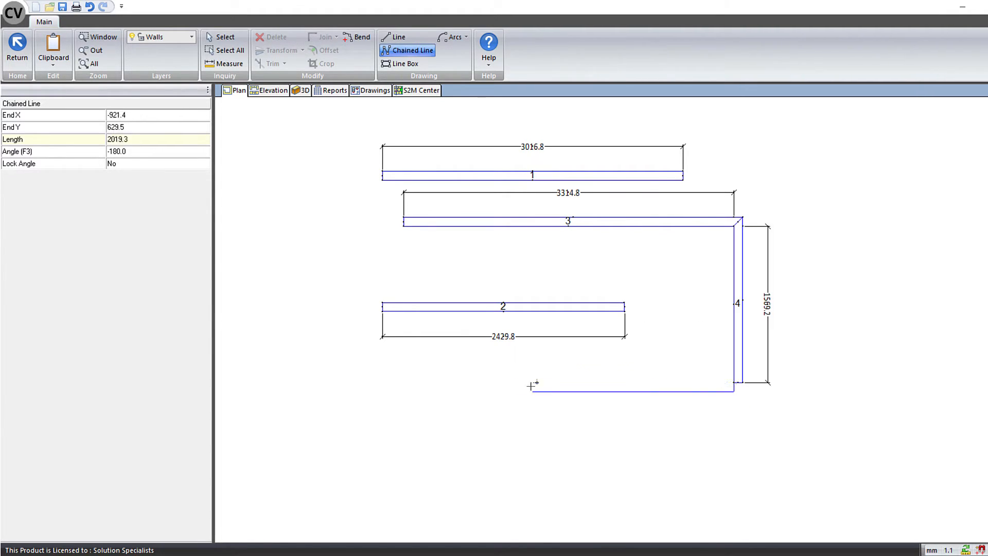
{"action": "left_click", "coordinate": [324, 375]}
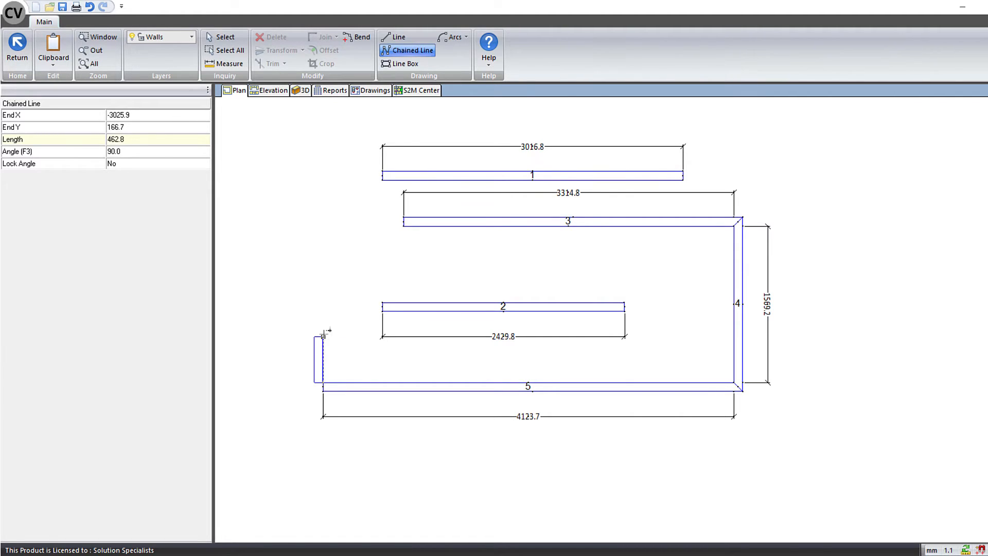
{"action": "key", "text": "Escape"}
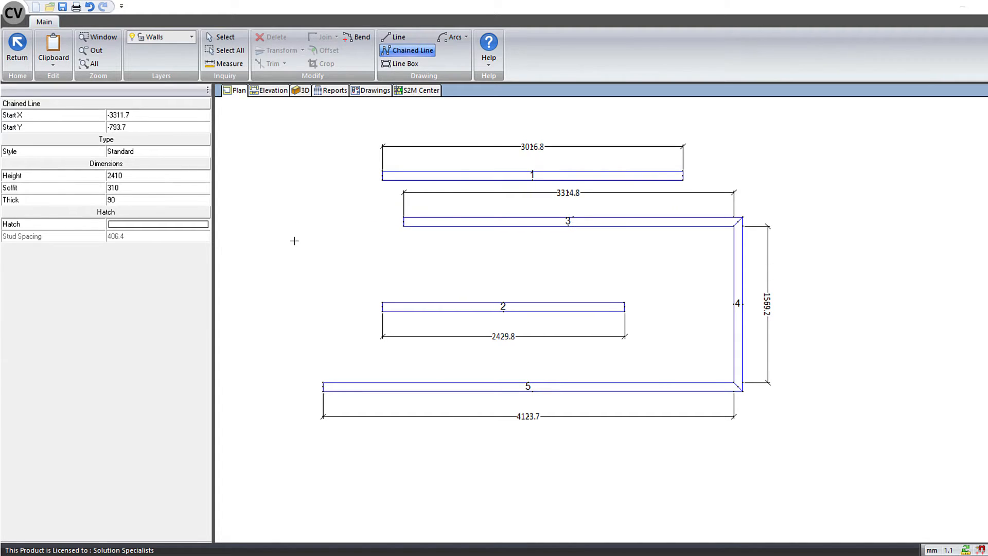
Draw three Line Box rooms: an outer one about 5413 by 3309 mm, and inner ones about 766 by 1125 mm and 1764 by 422 mm.
{"action": "left_click", "coordinate": [400, 64]}
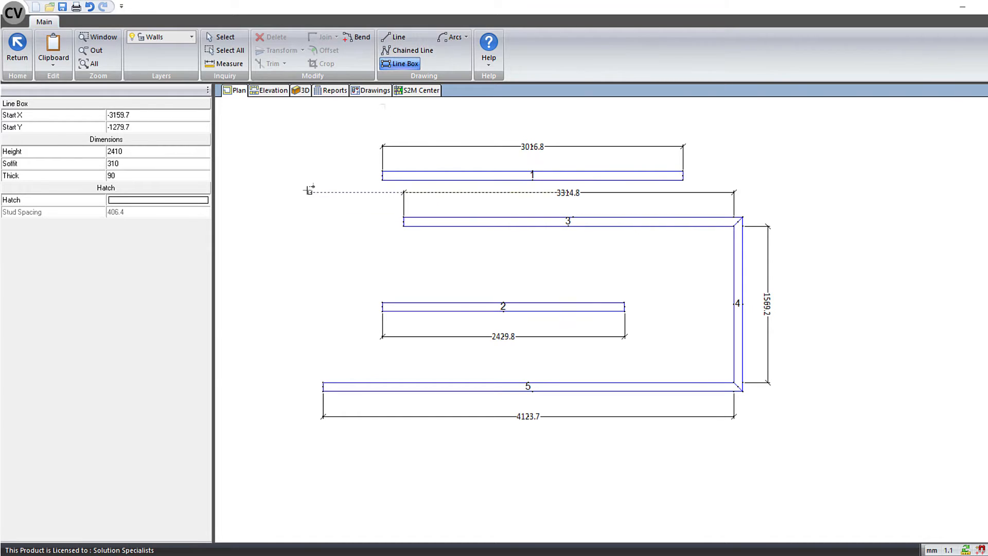
{"action": "left_click", "coordinate": [264, 125]}
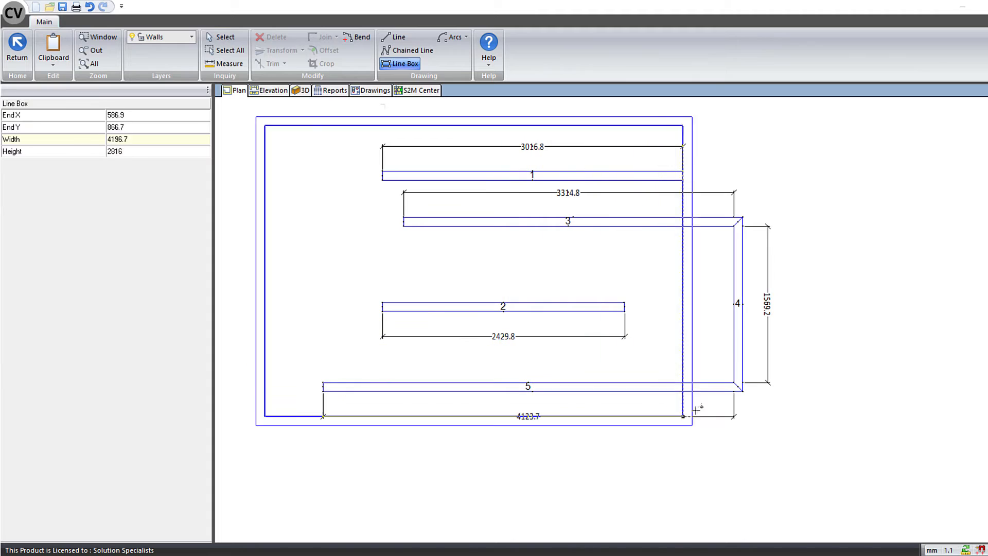
{"action": "left_click", "coordinate": [803, 454]}
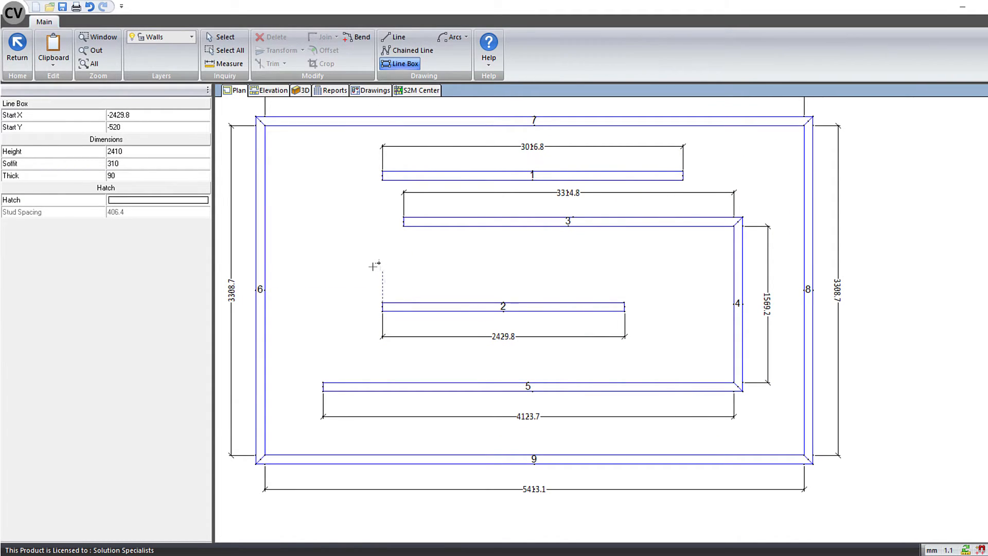
{"action": "left_click", "coordinate": [287, 191]}
{"action": "left_click", "coordinate": [361, 303]}
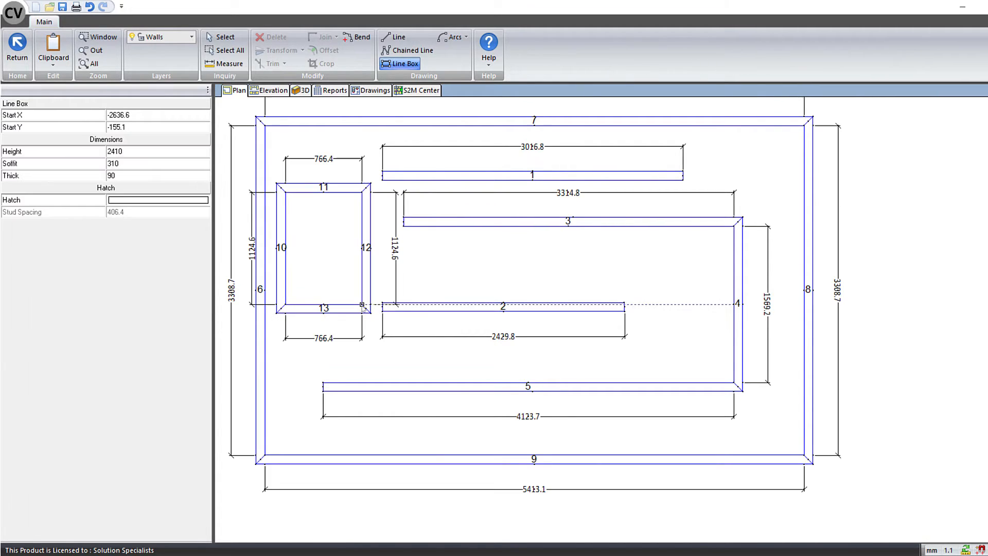
{"action": "left_click", "coordinate": [465, 239]}
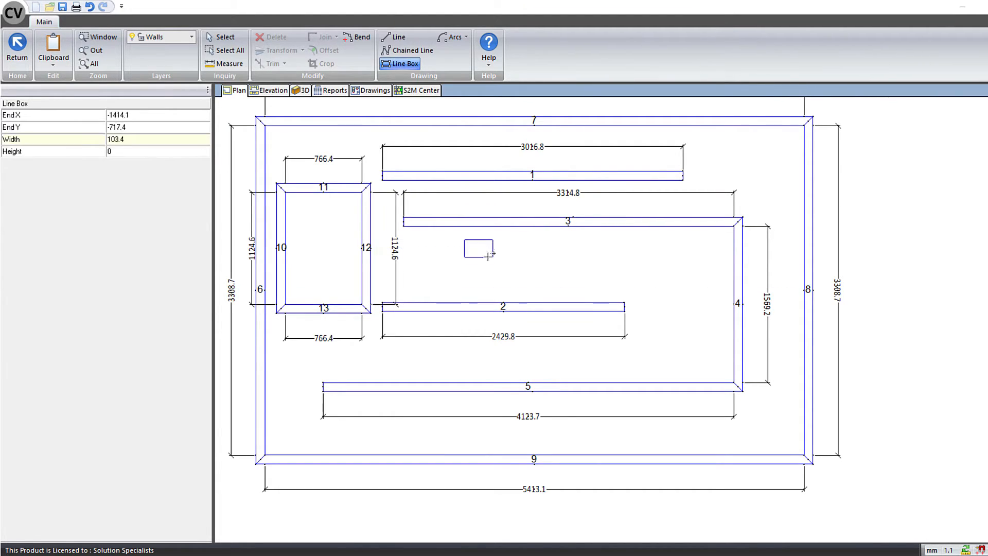
{"action": "left_click", "coordinate": [649, 291]}
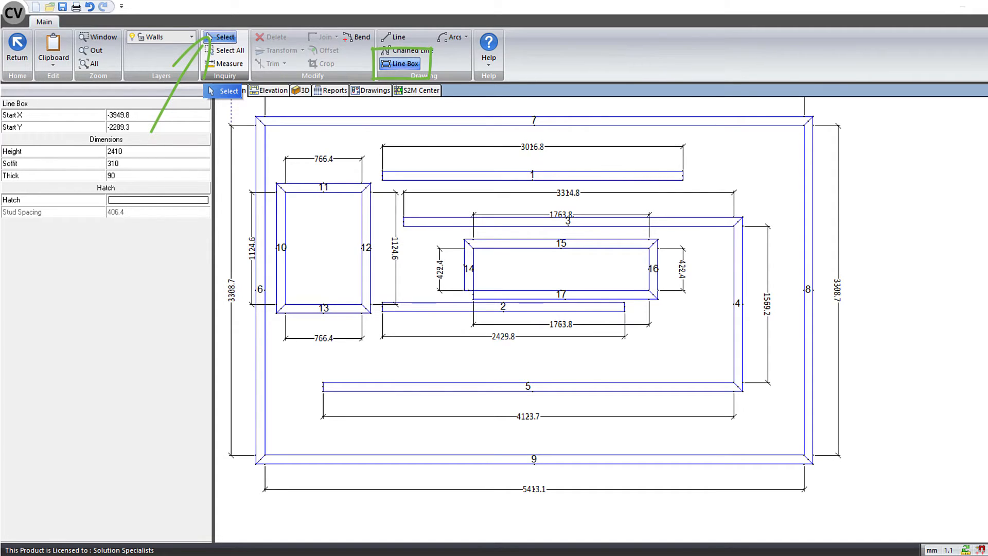
Delete the two standalone horizontal walls one at a time, first the upper one and then the lower one.
{"action": "left_click", "coordinate": [208, 37]}
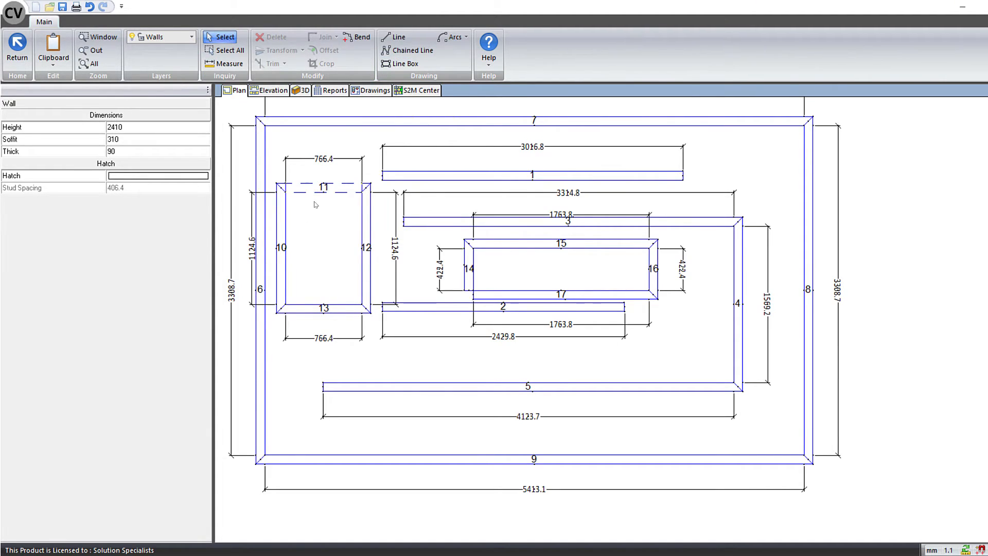
{"action": "left_click_drag", "start_coordinate": [527, 268], "coordinate": [586, 301]}
{"action": "key", "text": "Delete"}
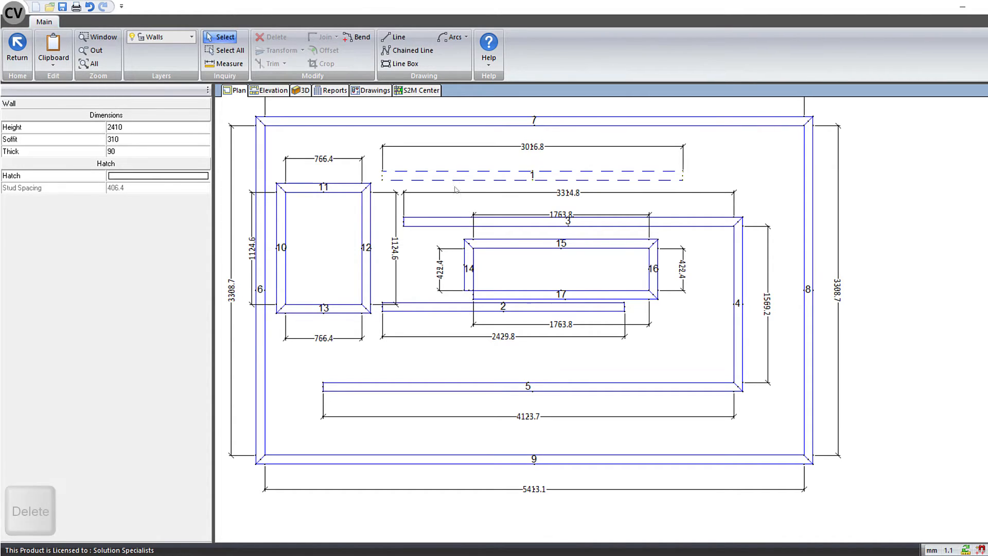
{"action": "key", "text": "Delete"}
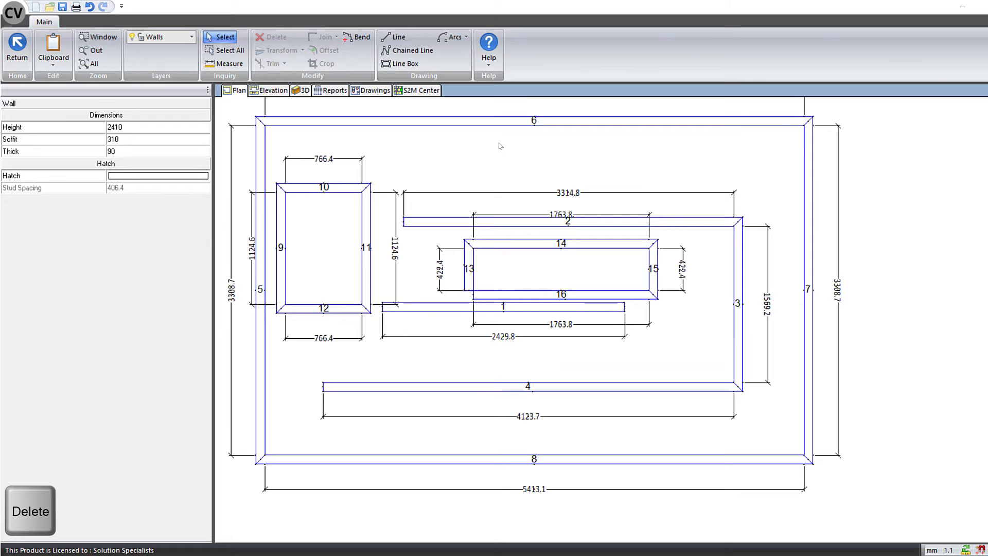
{"action": "left_click", "coordinate": [434, 307]}
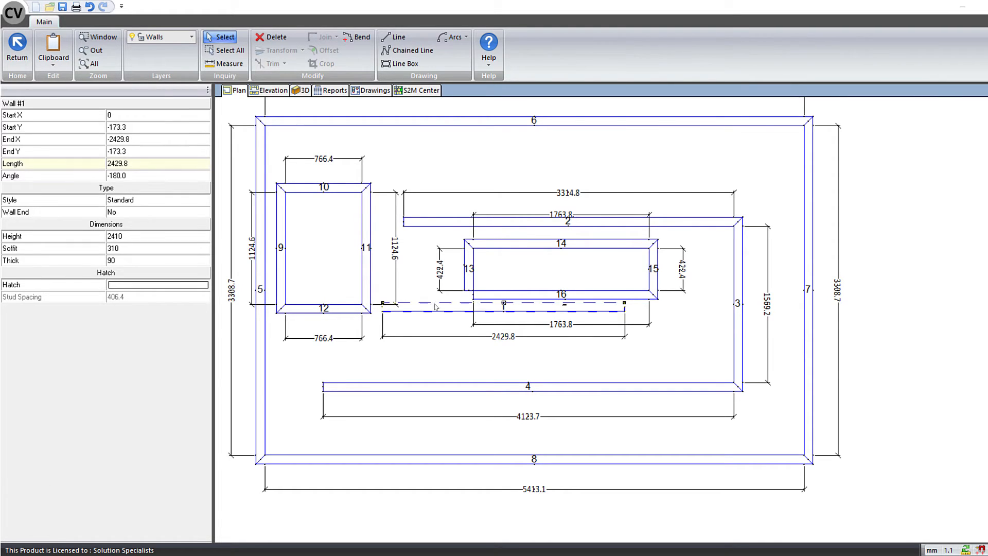
{"action": "left_click", "coordinate": [268, 39]}
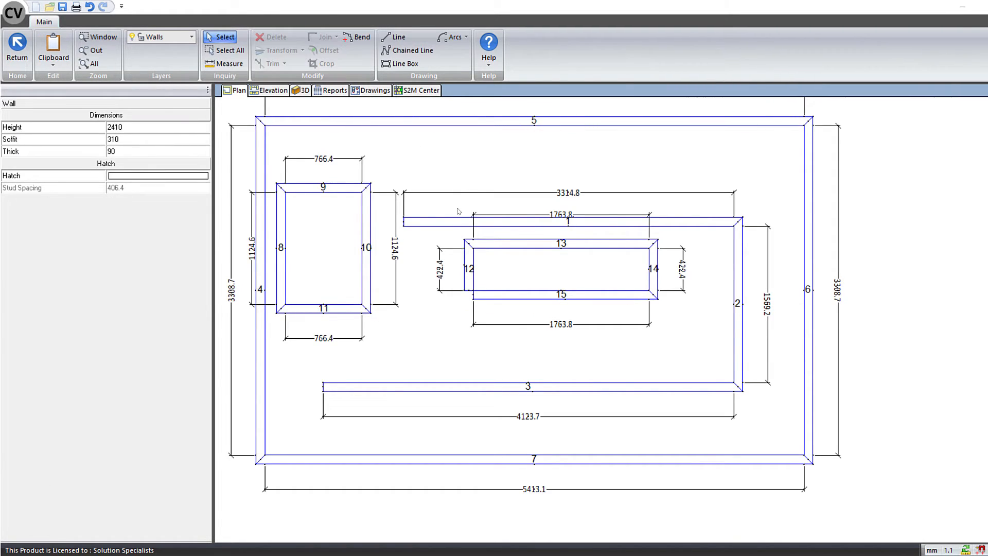
Delete the chain's two horizontal walls, the centre box's two horizontal walls and the small box's right wall together, and delete all remaining walls.
{"action": "left_click", "coordinate": [452, 224], "text": "ctrl"}
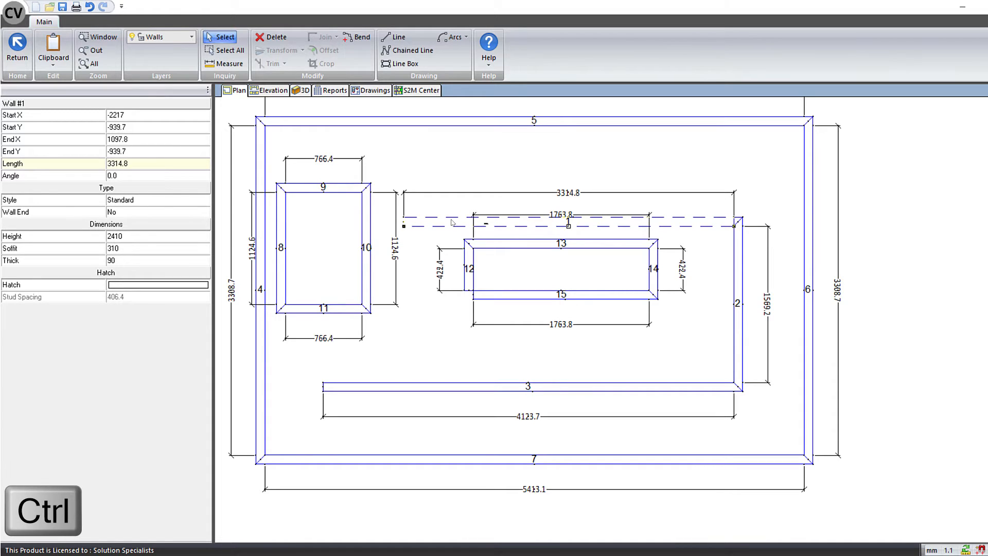
{"action": "left_click", "coordinate": [463, 390], "text": "ctrl"}
{"action": "left_click", "coordinate": [498, 295], "text": "ctrl"}
{"action": "left_click", "coordinate": [501, 247], "text": "ctrl"}
{"action": "left_click", "coordinate": [368, 242], "text": "ctrl"}
{"action": "key", "text": "Delete"}
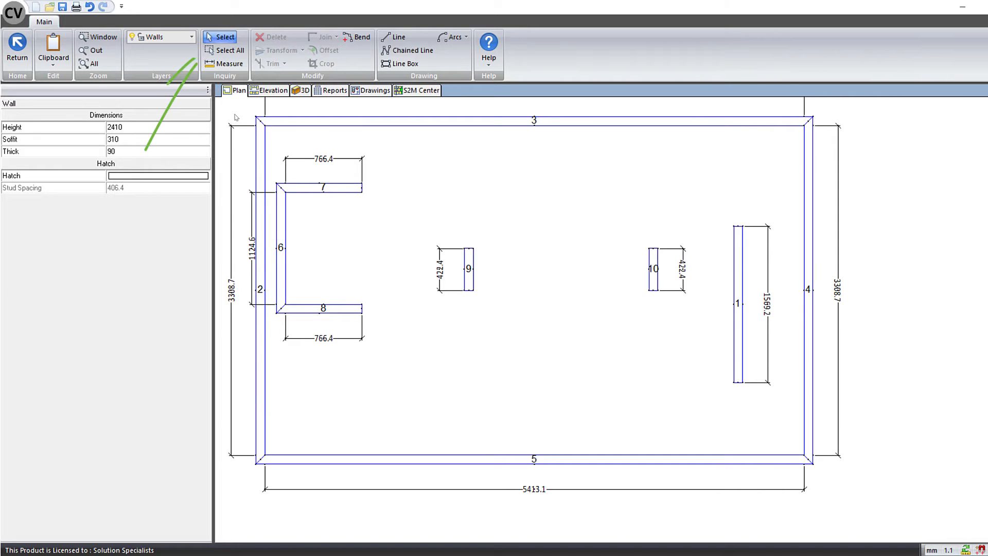
{"action": "left_click", "coordinate": [238, 51]}
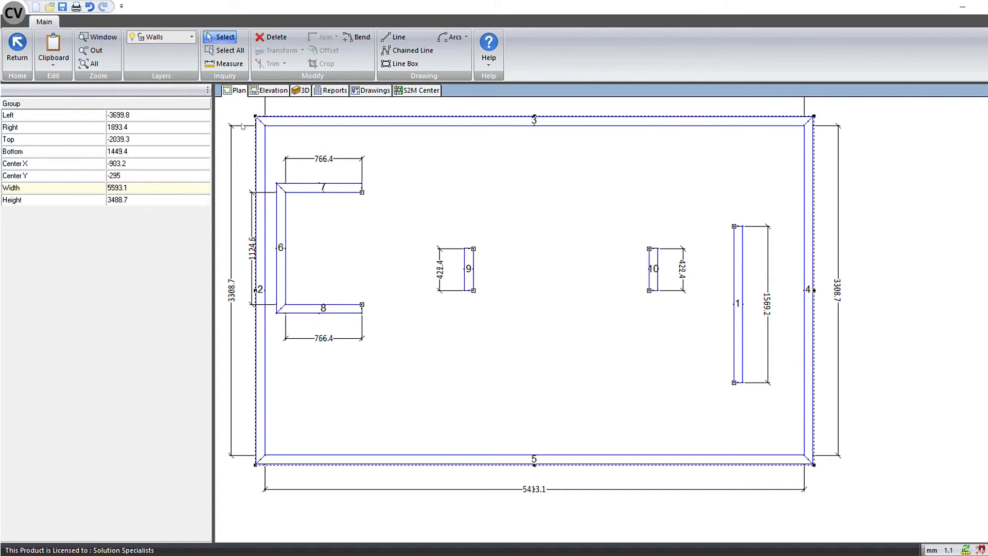
{"action": "left_click", "coordinate": [272, 37]}
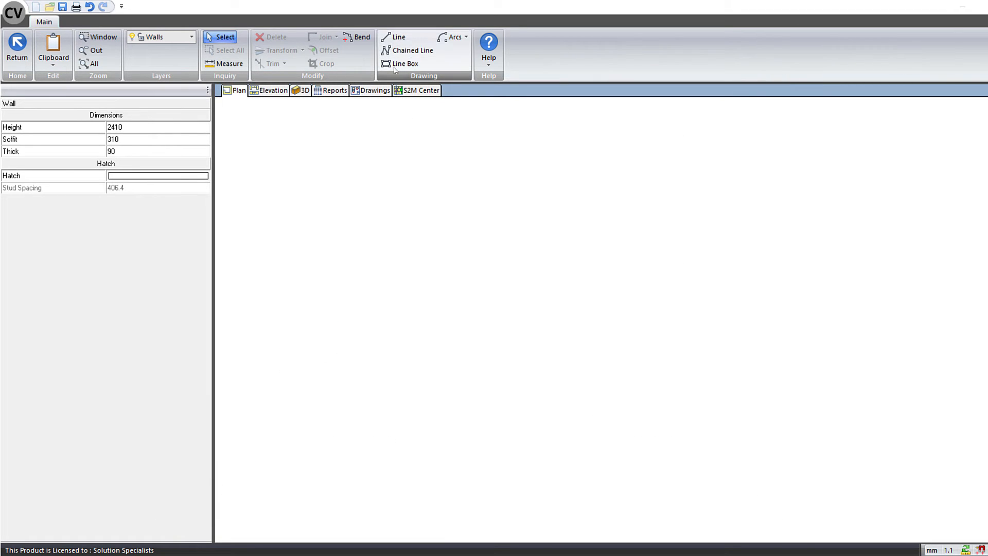
Start a chained line of walls with a 3000 mm horizontal wall followed by a 2200 mm wall straight down.
{"action": "left_click", "coordinate": [409, 51]}
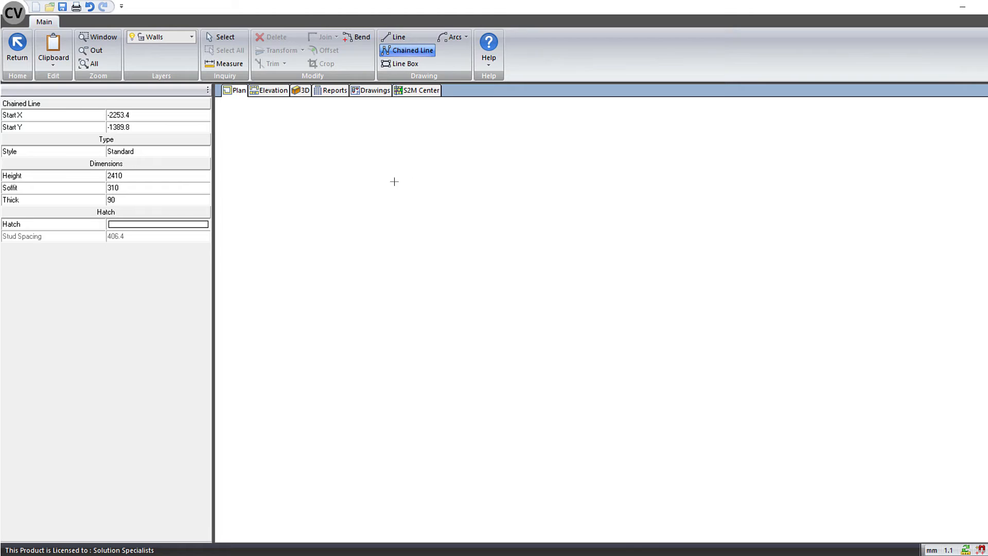
{"action": "left_click", "coordinate": [345, 202]}
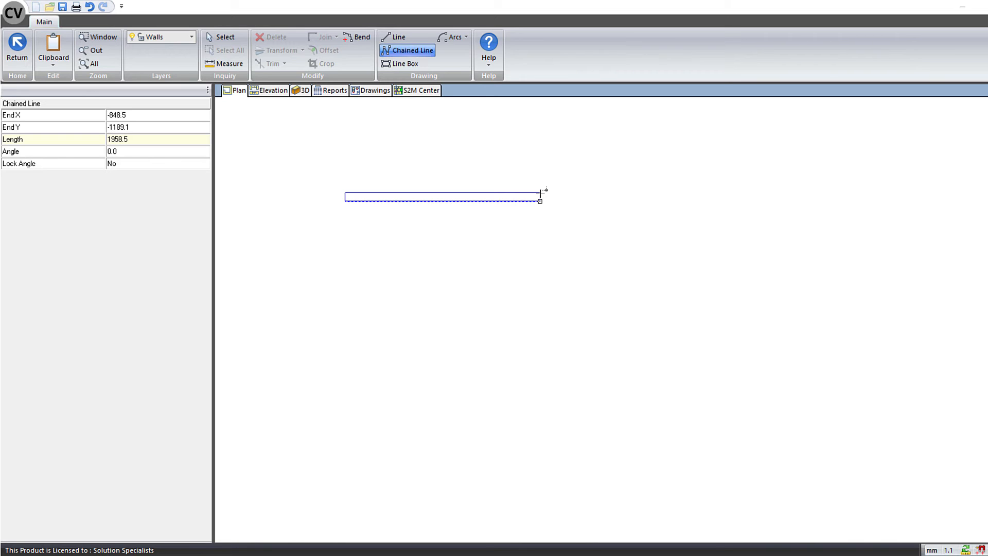
{"action": "type", "text": "3000"}
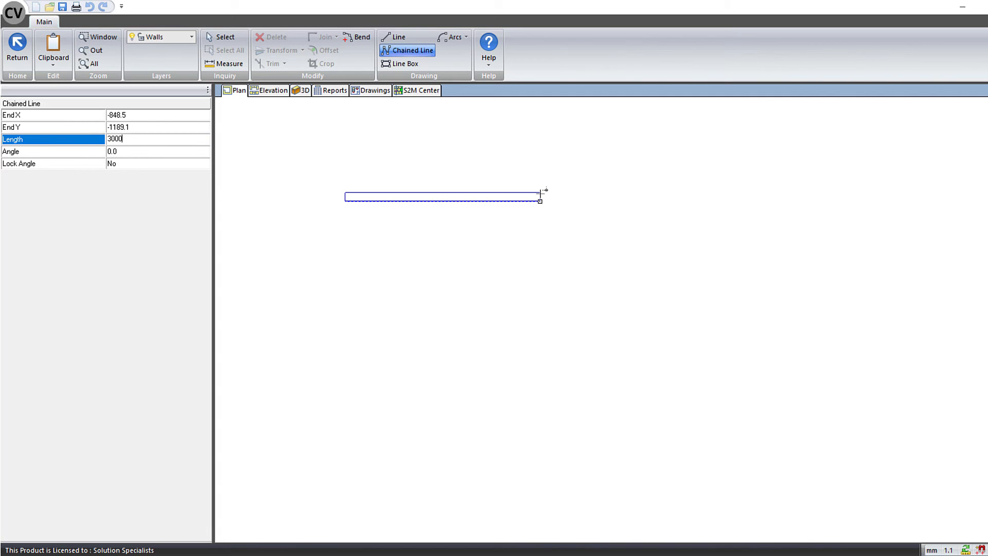
{"action": "key", "text": "Return"}
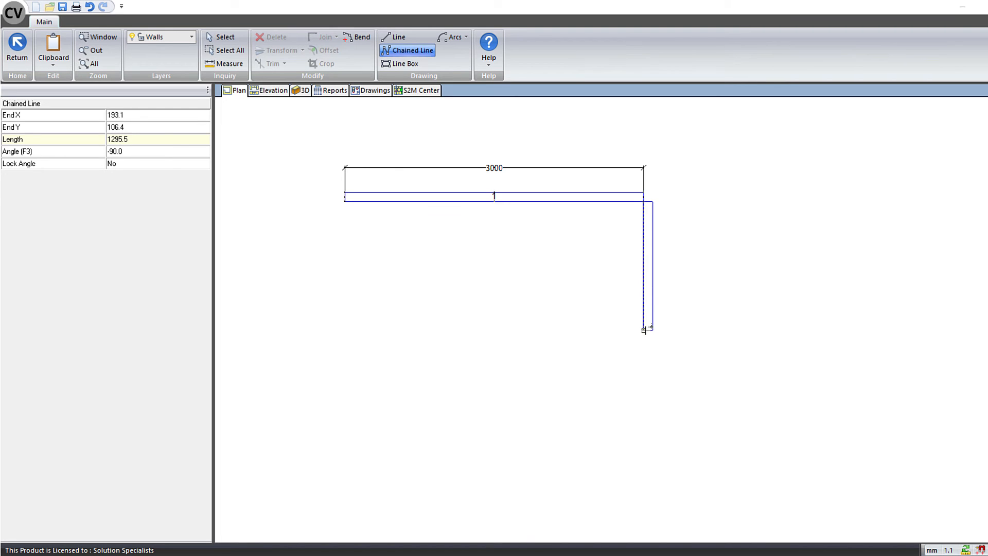
{"action": "type", "text": "2200"}
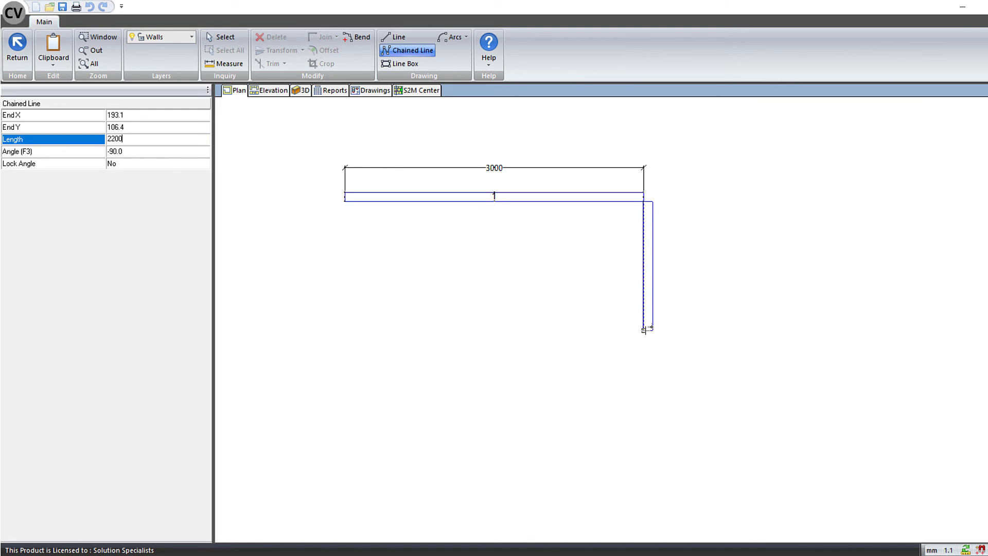
{"action": "key", "text": "Return"}
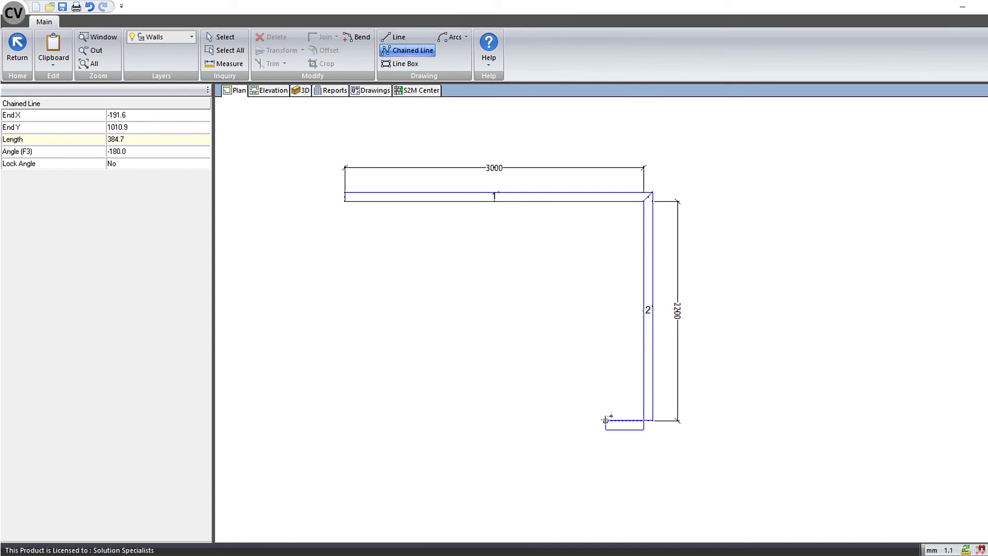
Continue the wall chain with a 3000 mm wall running back horizontally and a 600 mm wall going up from its end.
{"action": "type", "text": "3000"}
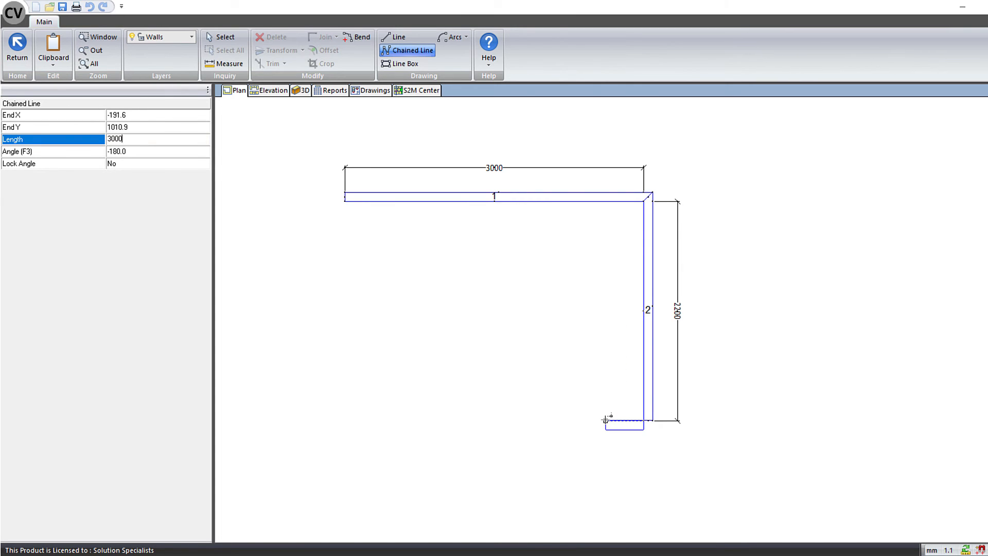
{"action": "key", "text": "Return"}
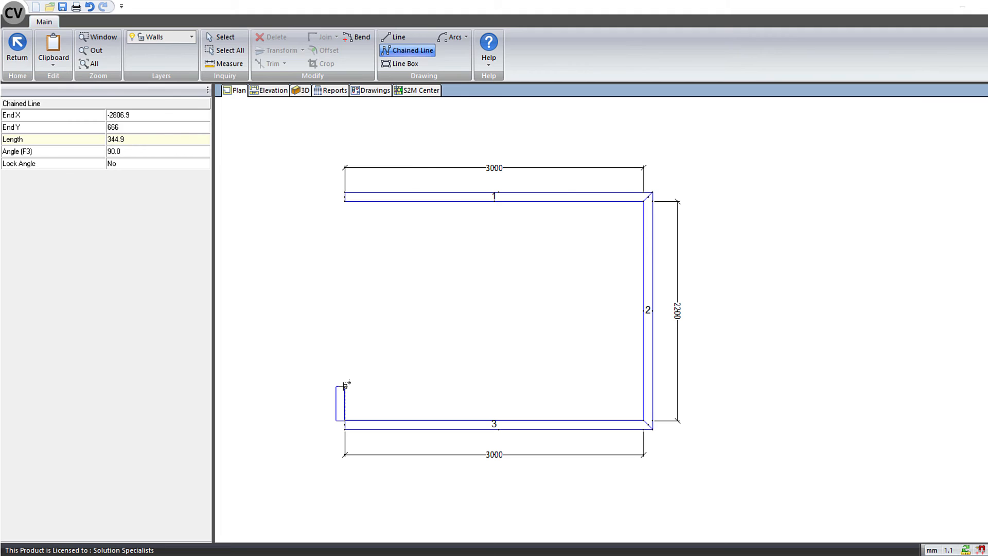
{"action": "type", "text": "680"}
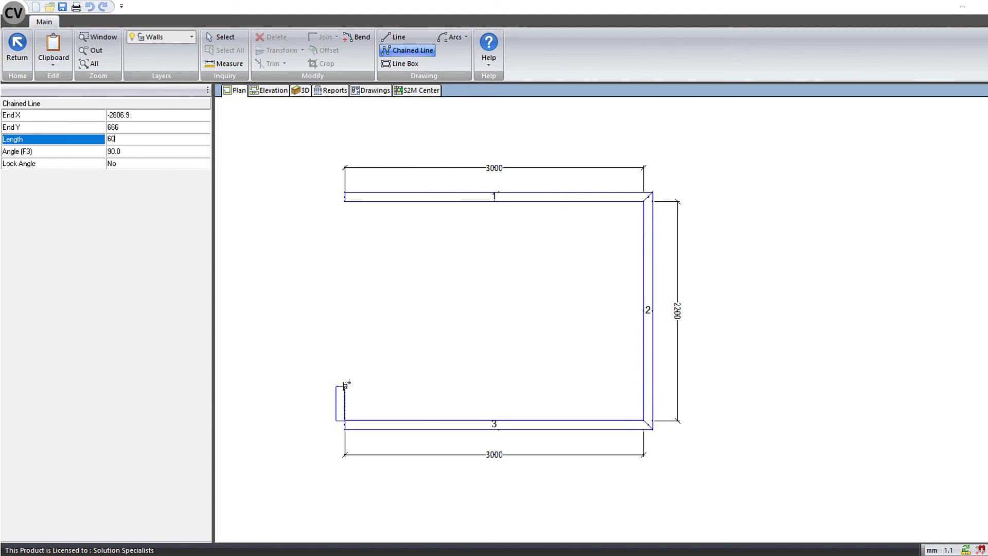
{"action": "key", "text": "Return"}
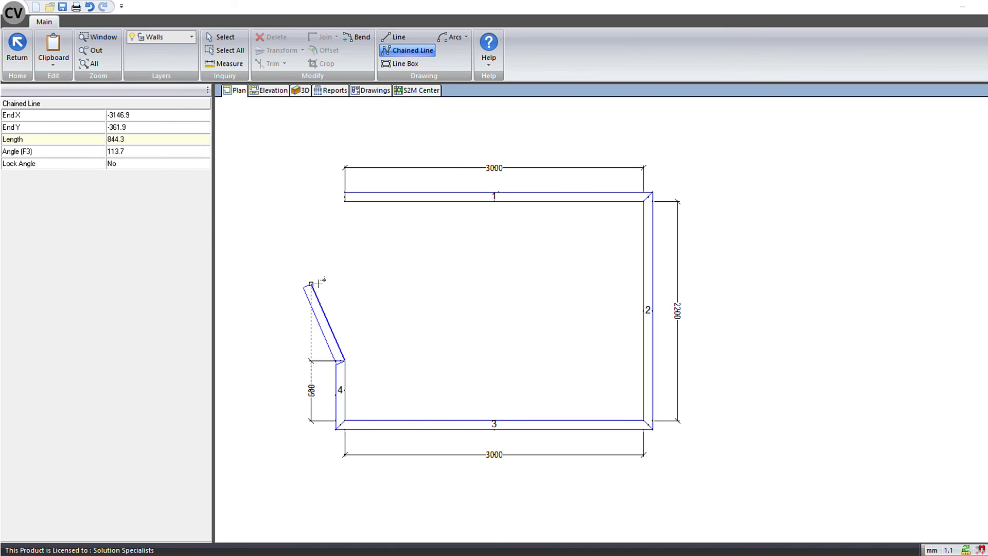
End the wall chain and change the style of wall 1, the upper 3000 mm wall, to Peninsula.
{"action": "key", "text": "Escape"}
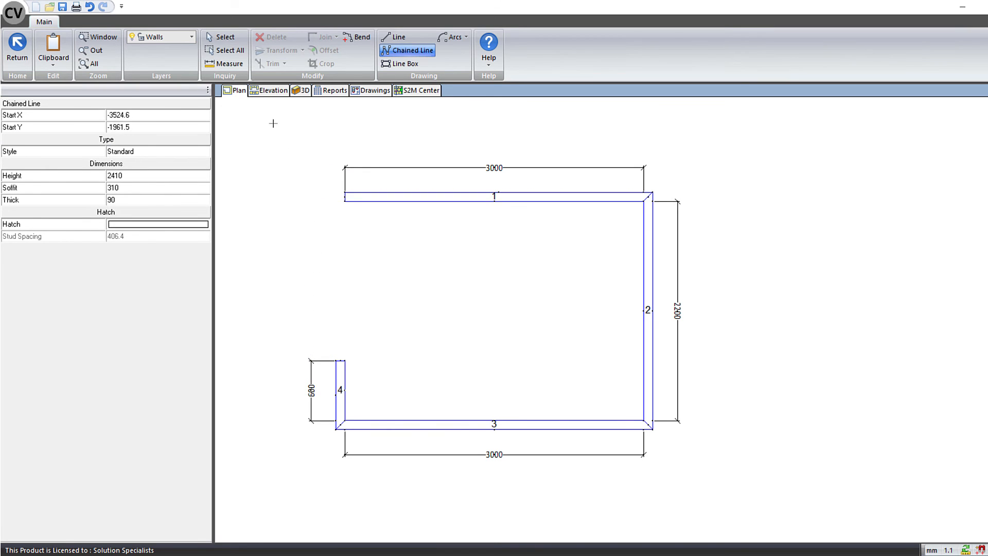
{"action": "left_click", "coordinate": [226, 37]}
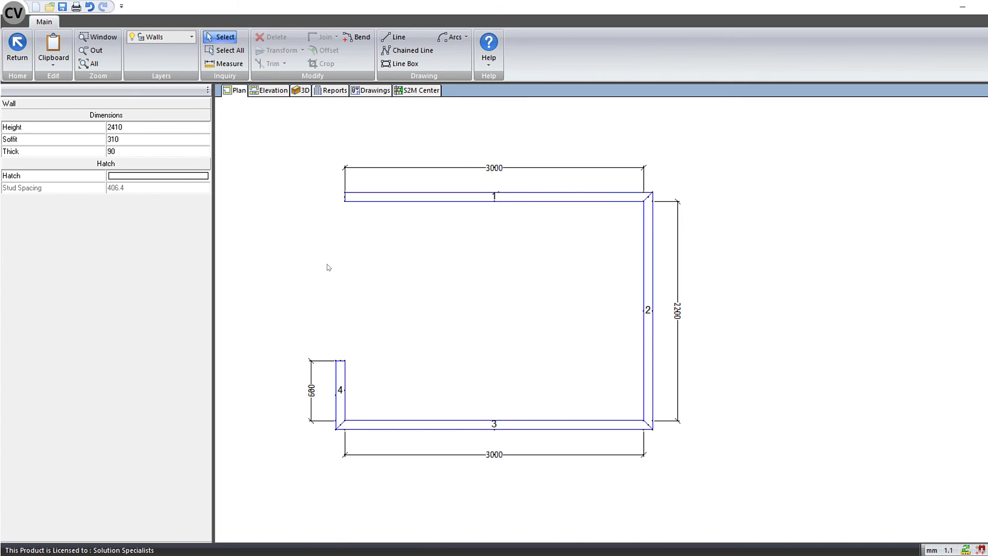
{"action": "left_click", "coordinate": [403, 215]}
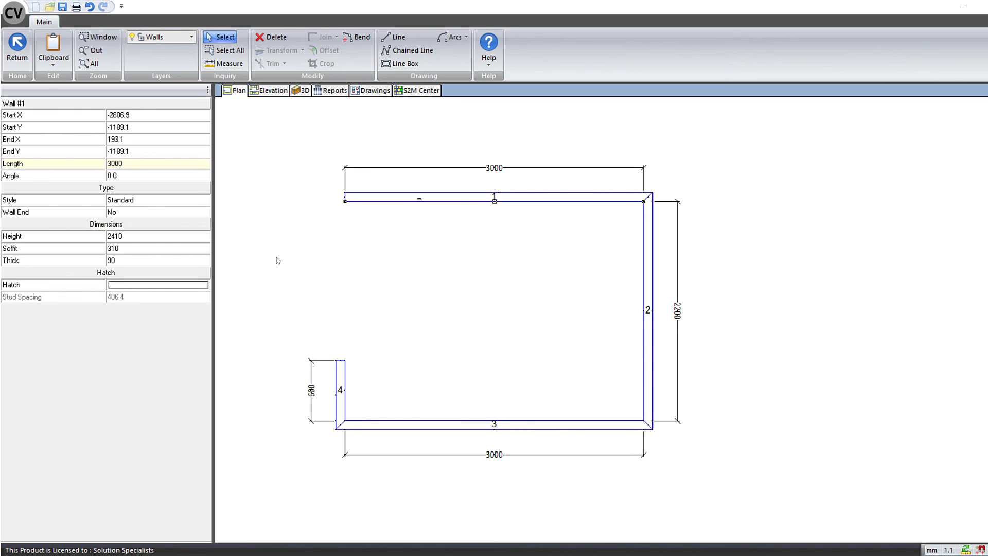
{"action": "left_click", "coordinate": [204, 201]}
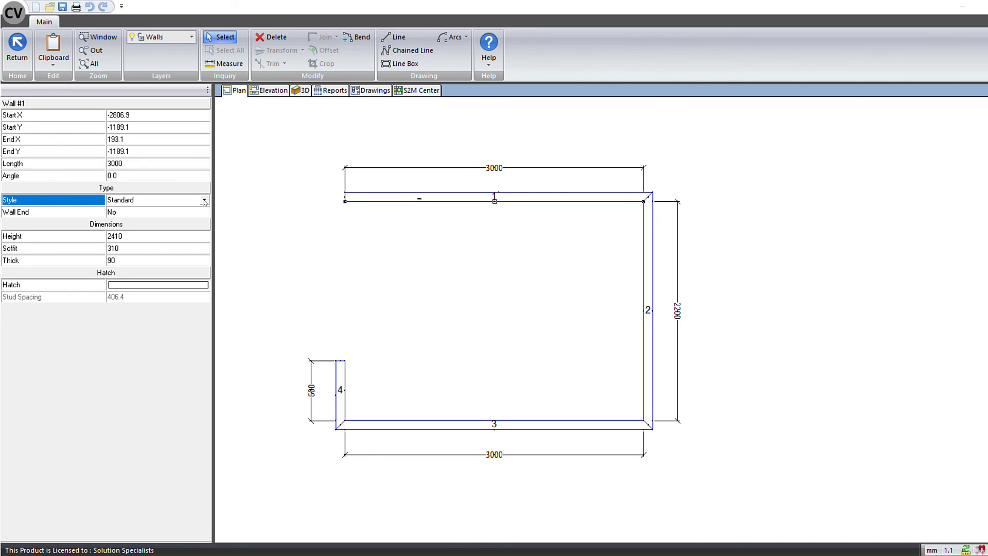
{"action": "left_click", "coordinate": [204, 201]}
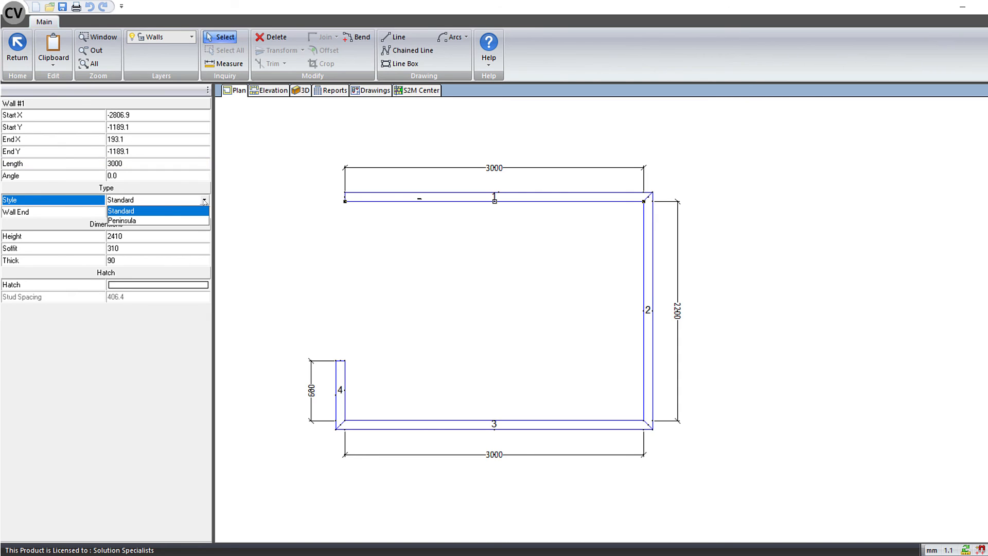
{"action": "left_click", "coordinate": [173, 221]}
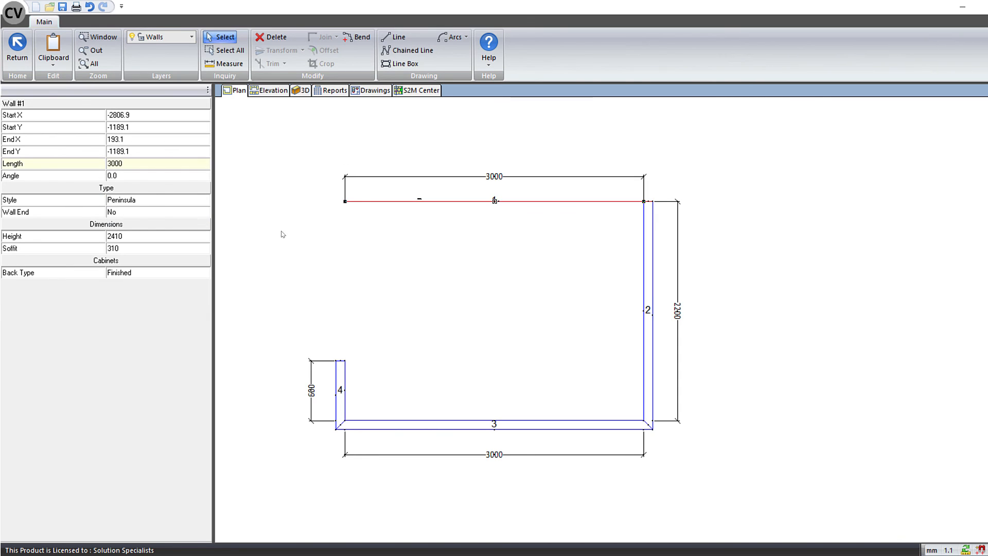
{"action": "left_click", "coordinate": [289, 235]}
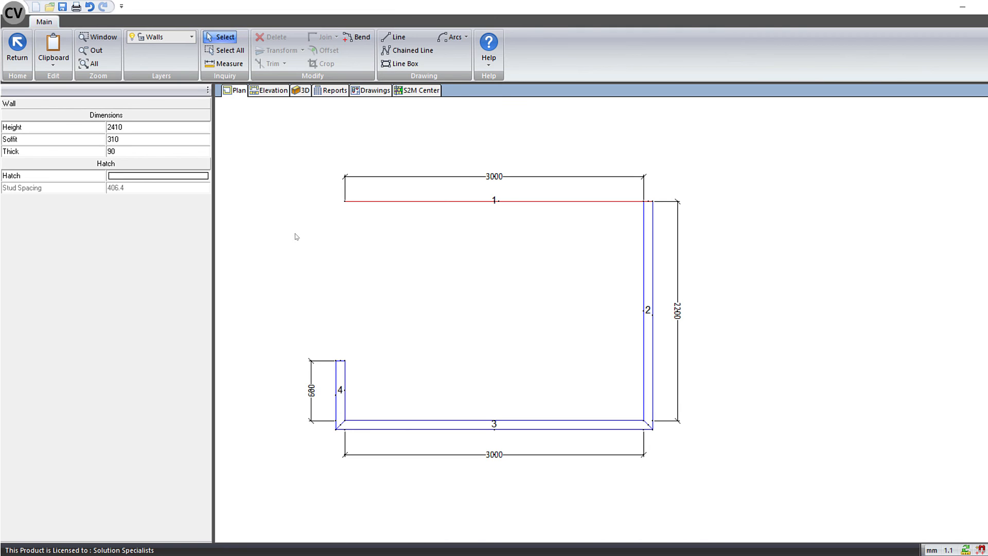
Show the room's walls in the 3D view.
{"action": "left_click", "coordinate": [302, 90]}
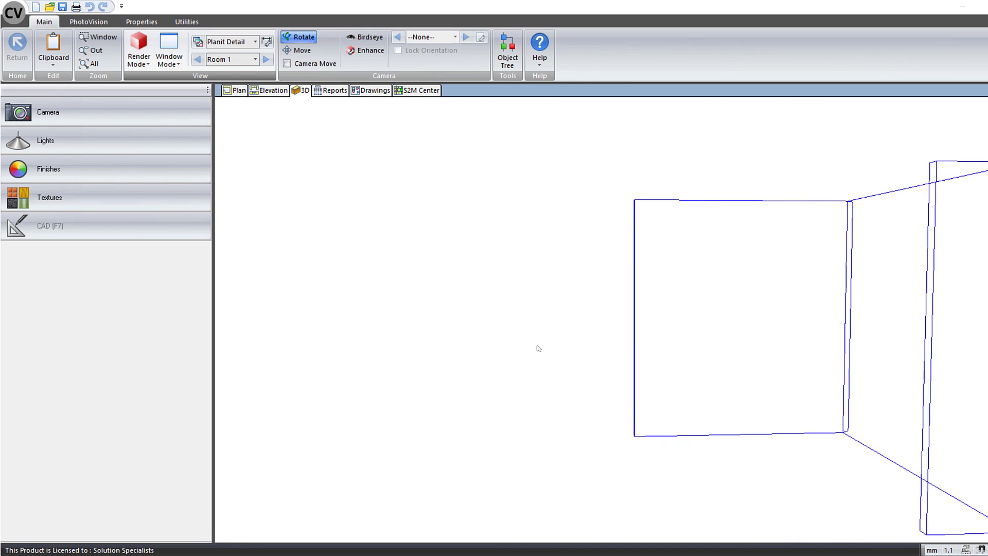